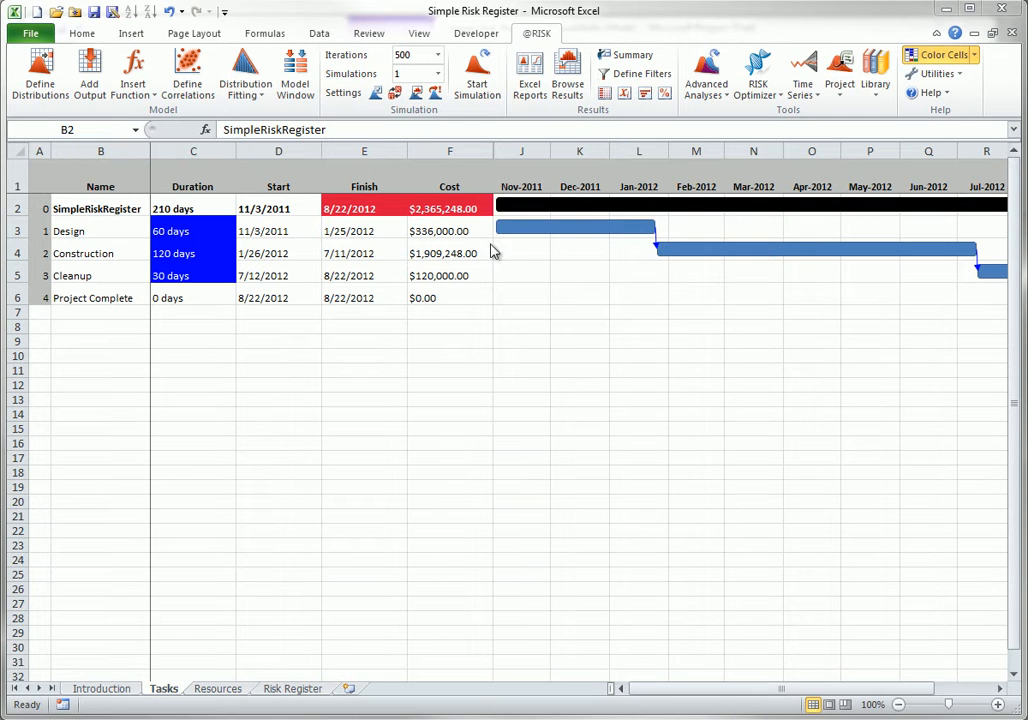
On the Risk Register sheet, examine the simulated occurrence formula for R1 - Customer Design Approval Risk.
left_click(293, 689)
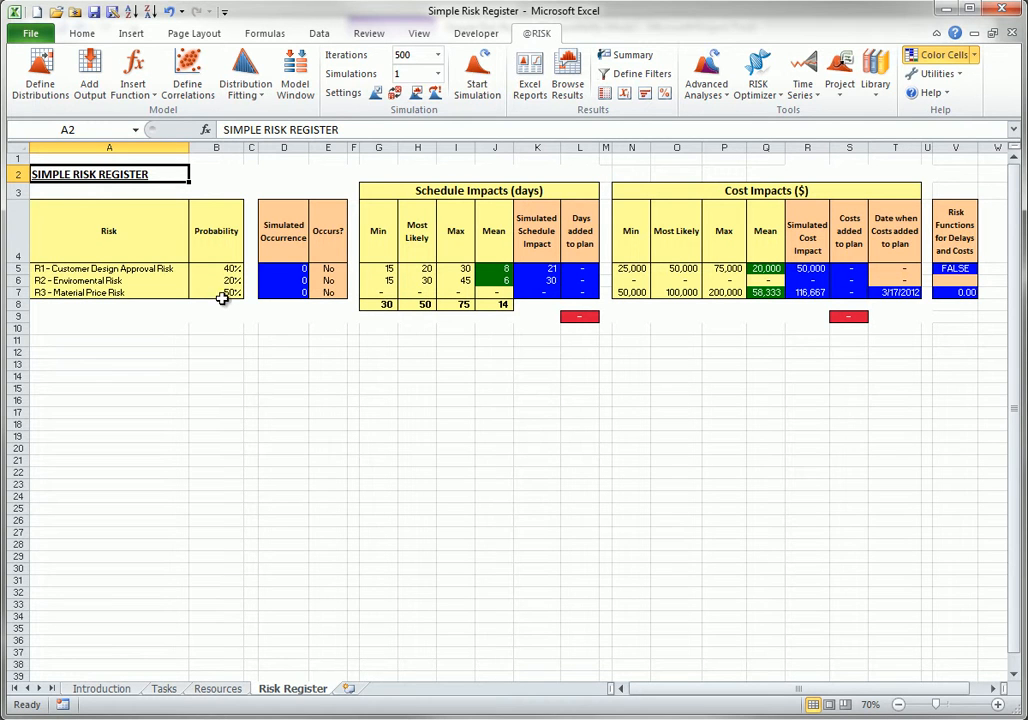
double_click(280, 270)
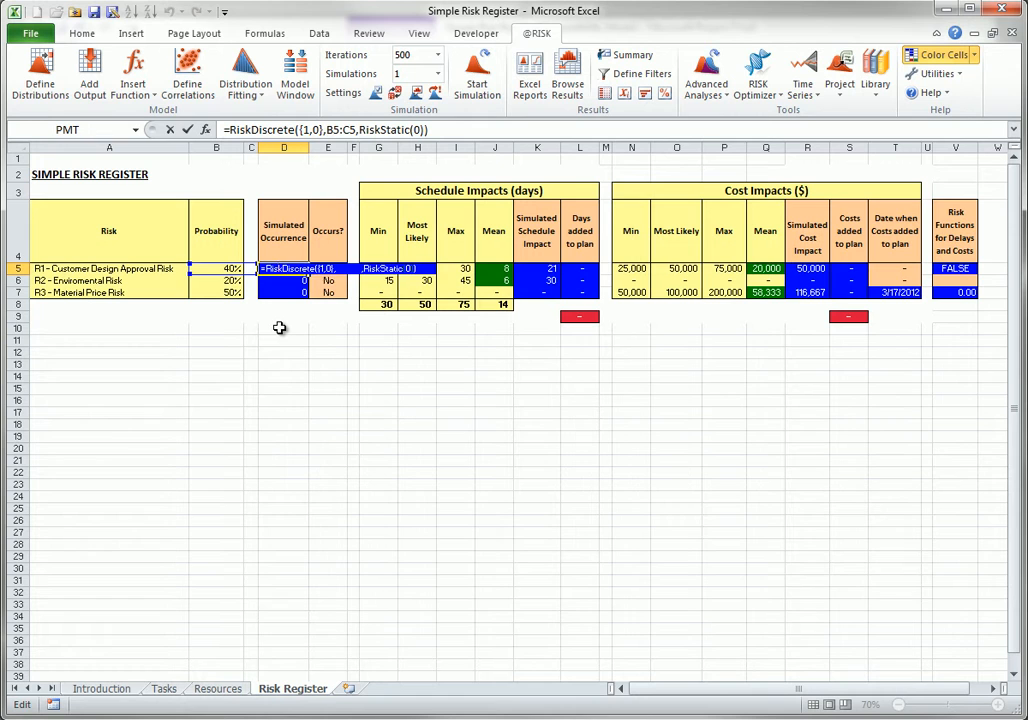
key("Escape")
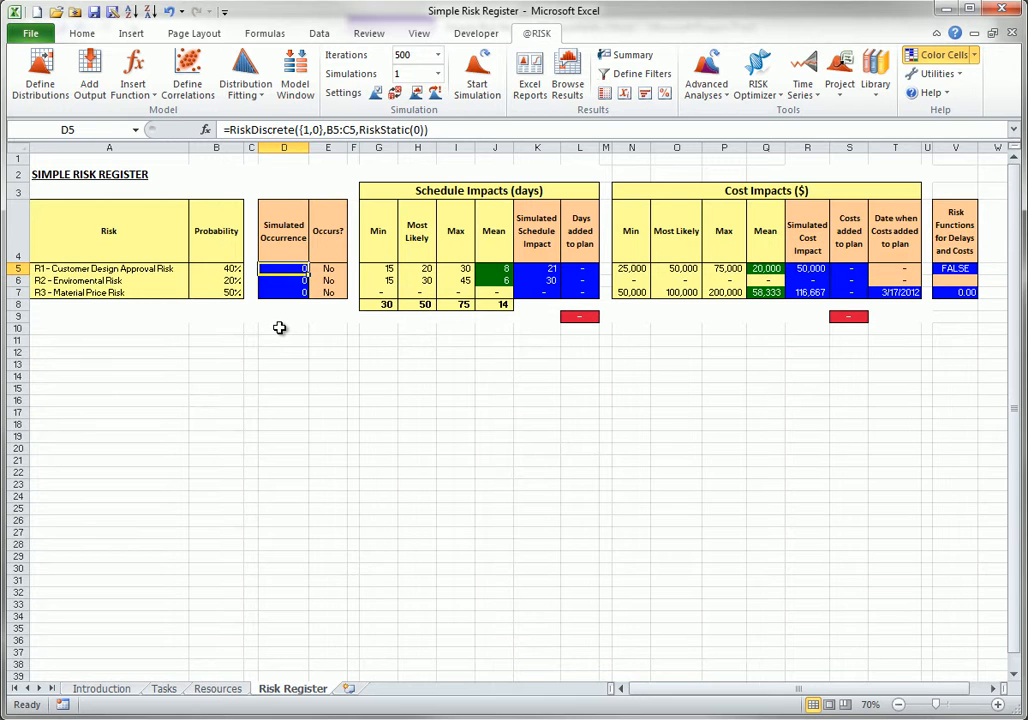
Examine the formulas behind R1's simulated schedule impact and simulated cost impact, leaving both unedited.
left_click(532, 268)
double_click(532, 268)
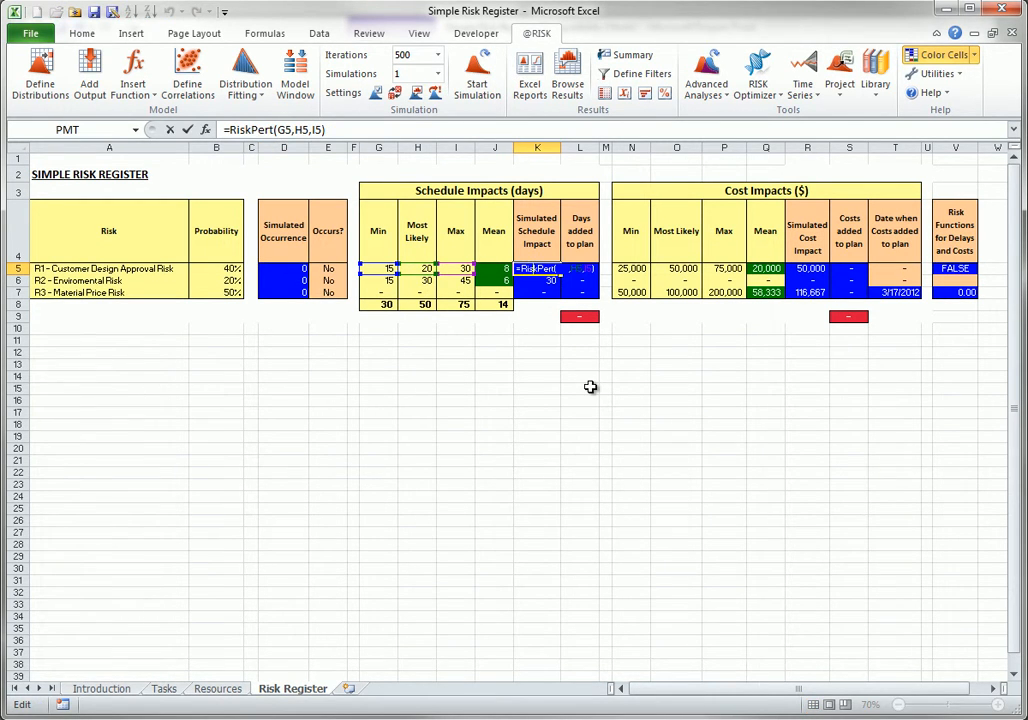
key("Escape")
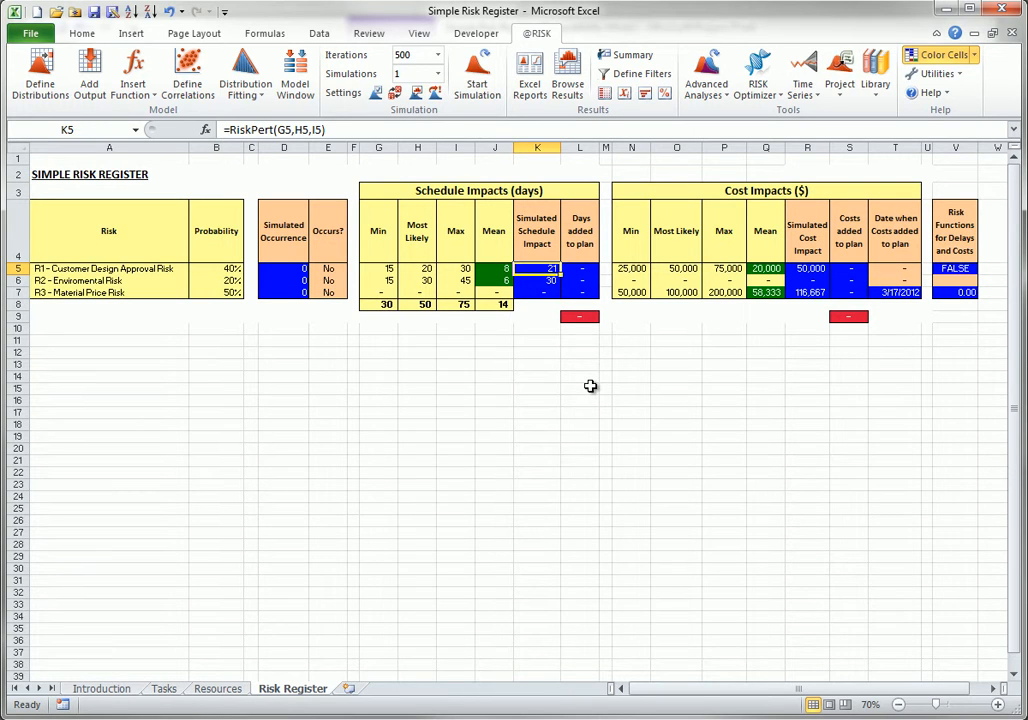
double_click(806, 268)
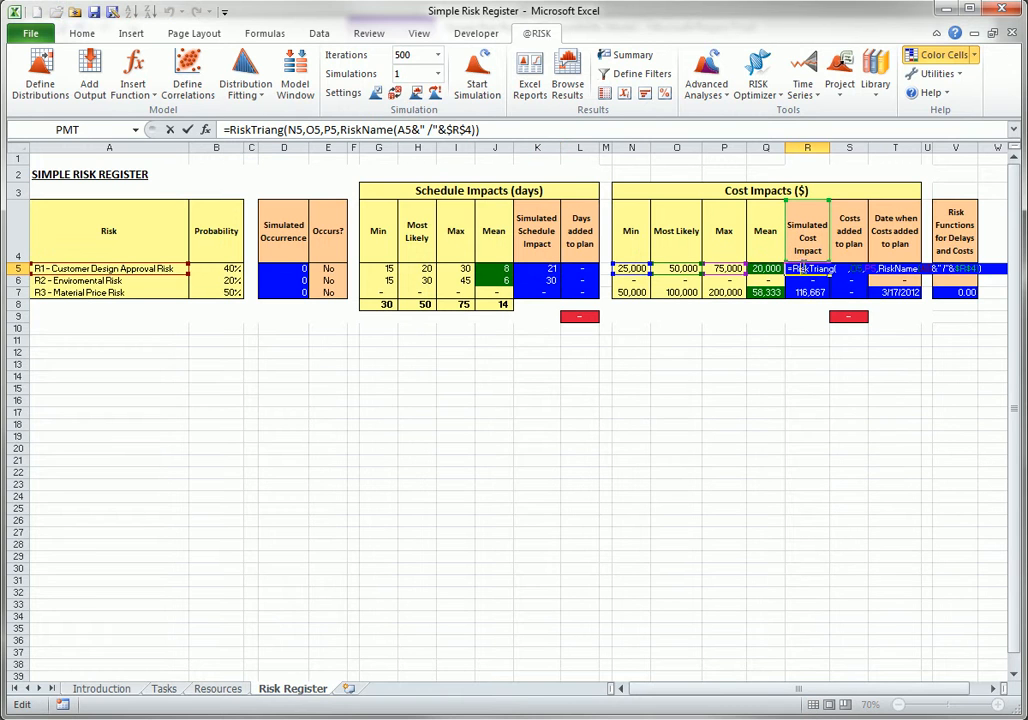
key("Escape")
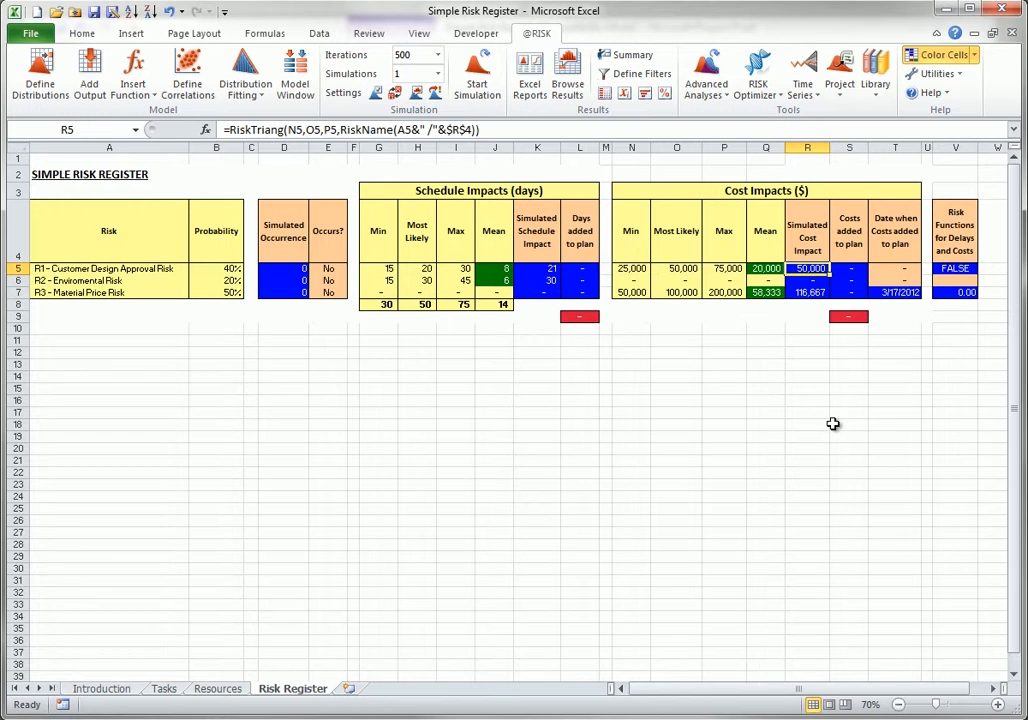
For the R2 environmental risk, examine how the Cleanup task's duration formula on the Tasks sheet links to the register.
left_click(70, 281)
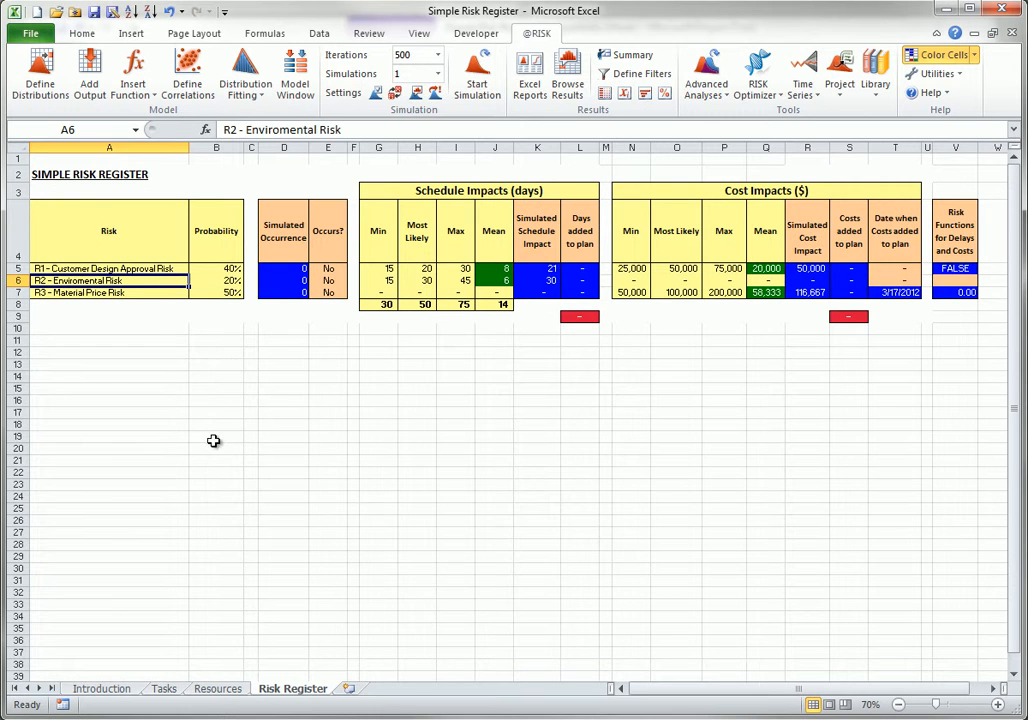
left_click(161, 690)
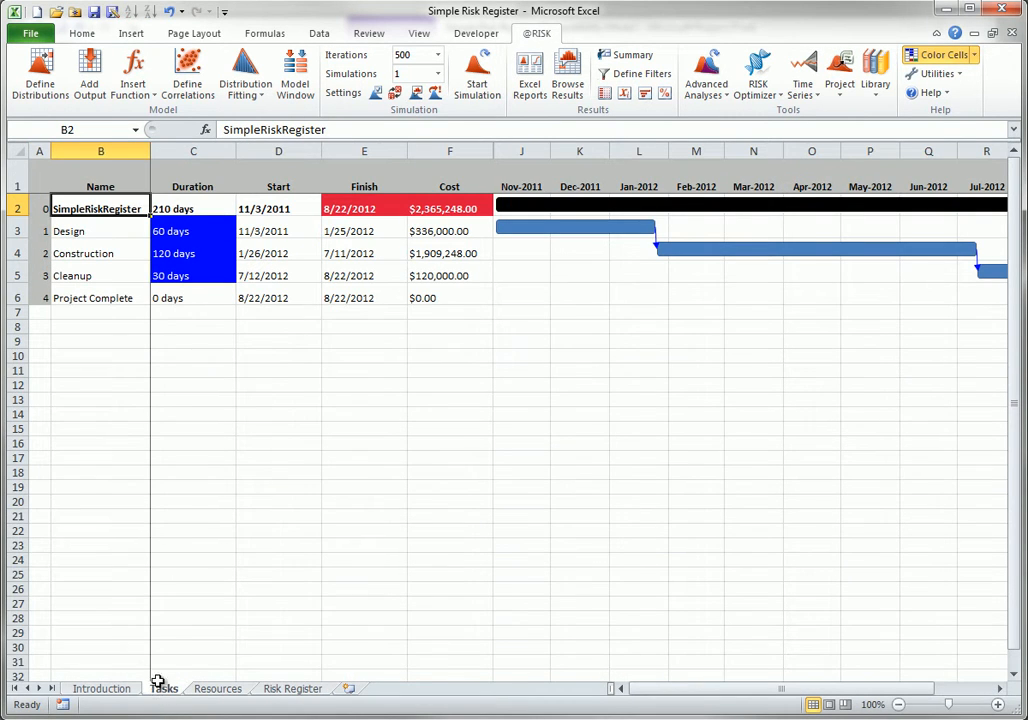
double_click(168, 278)
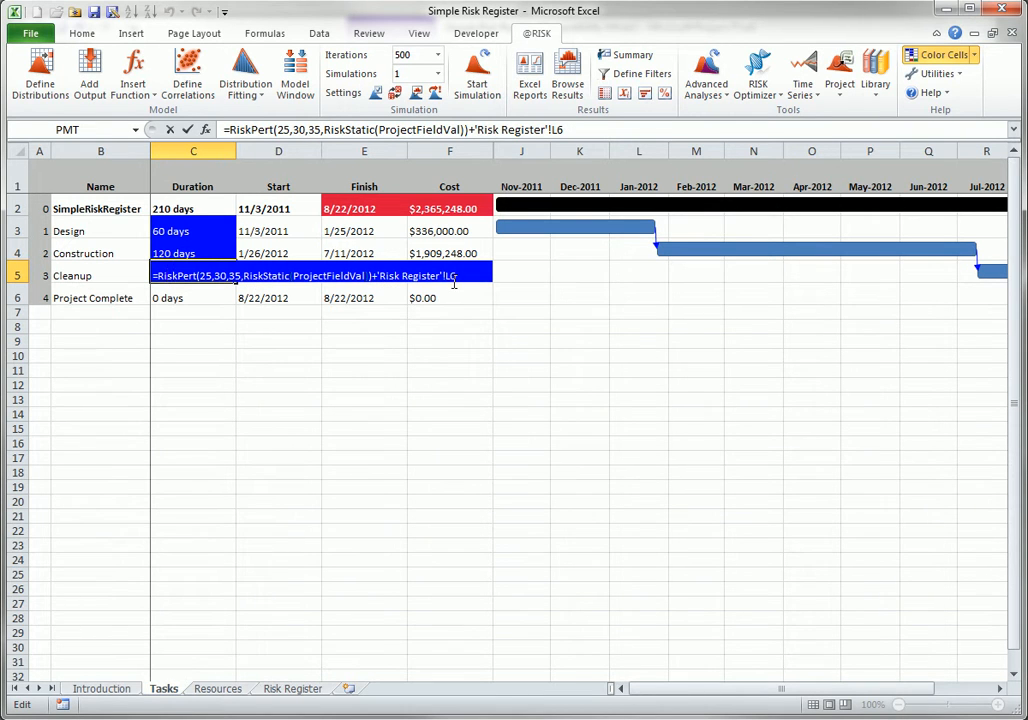
key("Escape")
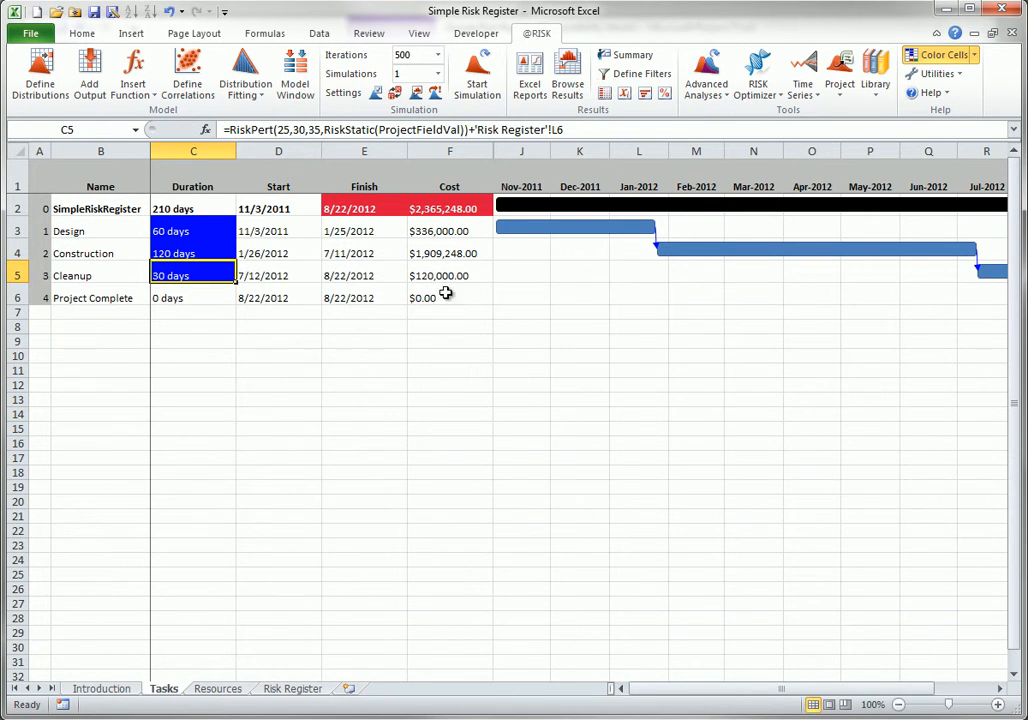
Back on the Risk Register sheet, examine the risk function for delays and costs in R1's row.
left_click(310, 688)
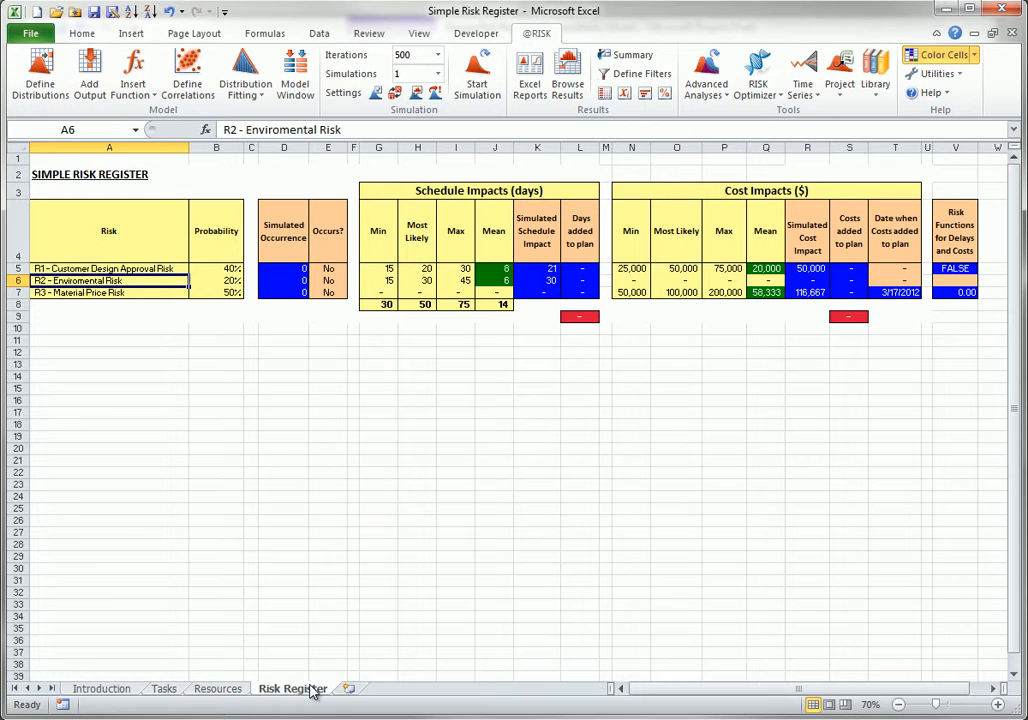
left_click(77, 268)
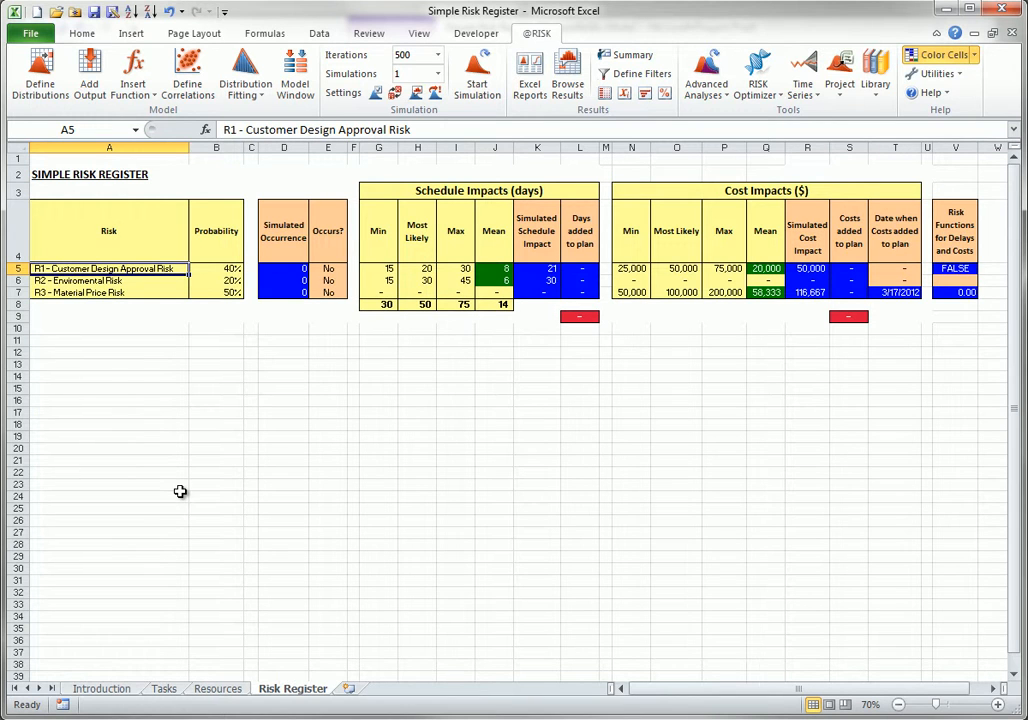
double_click(956, 270)
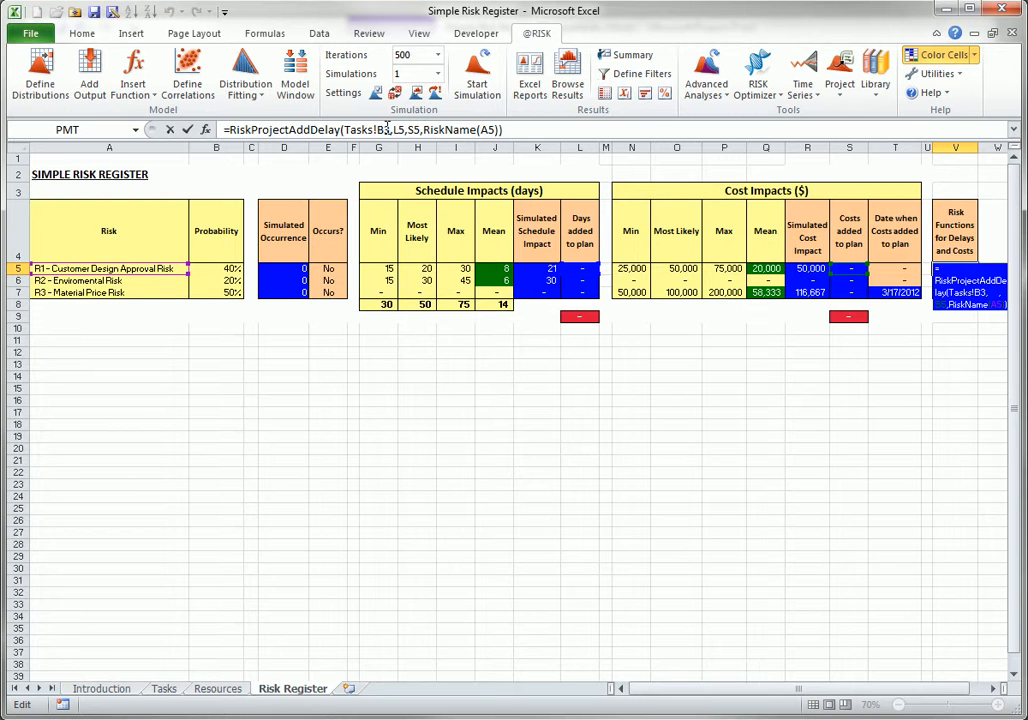
key("ctrl+Return")
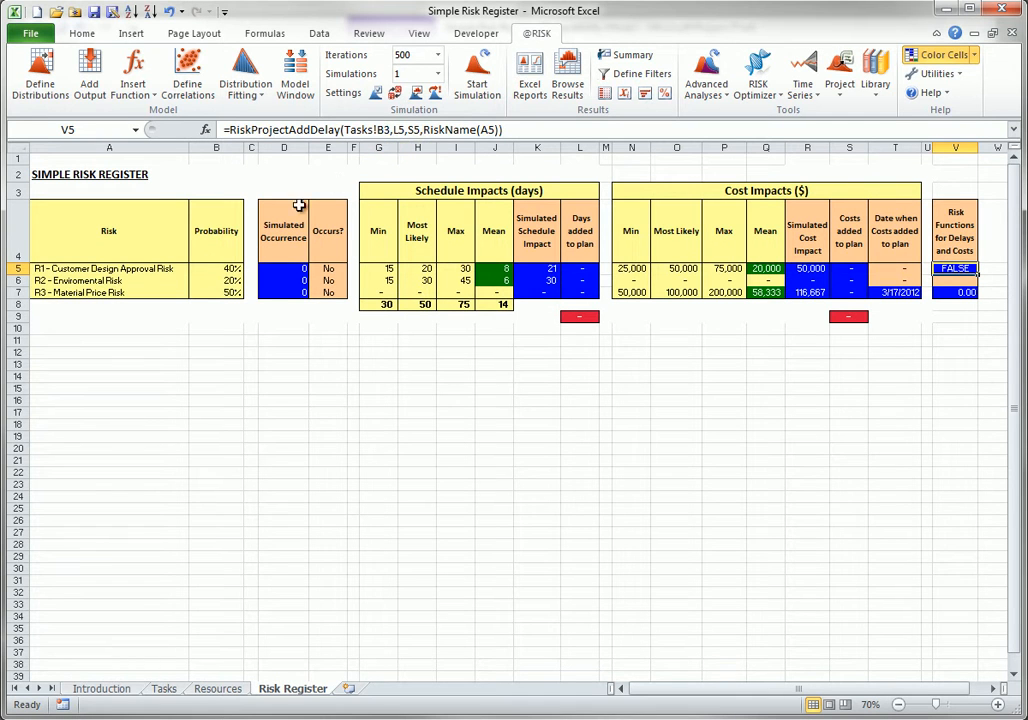
Examine the risk cost function for R3 - Material Price Risk and the formula for its costs added to plan.
left_click(101, 291)
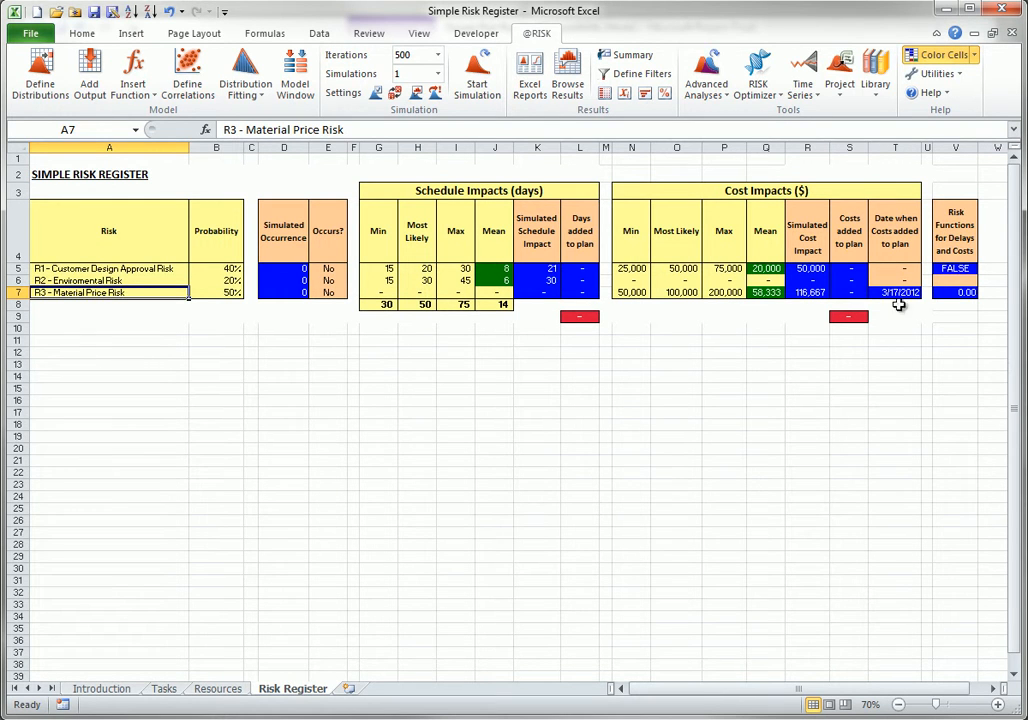
left_click(958, 291)
double_click(958, 291)
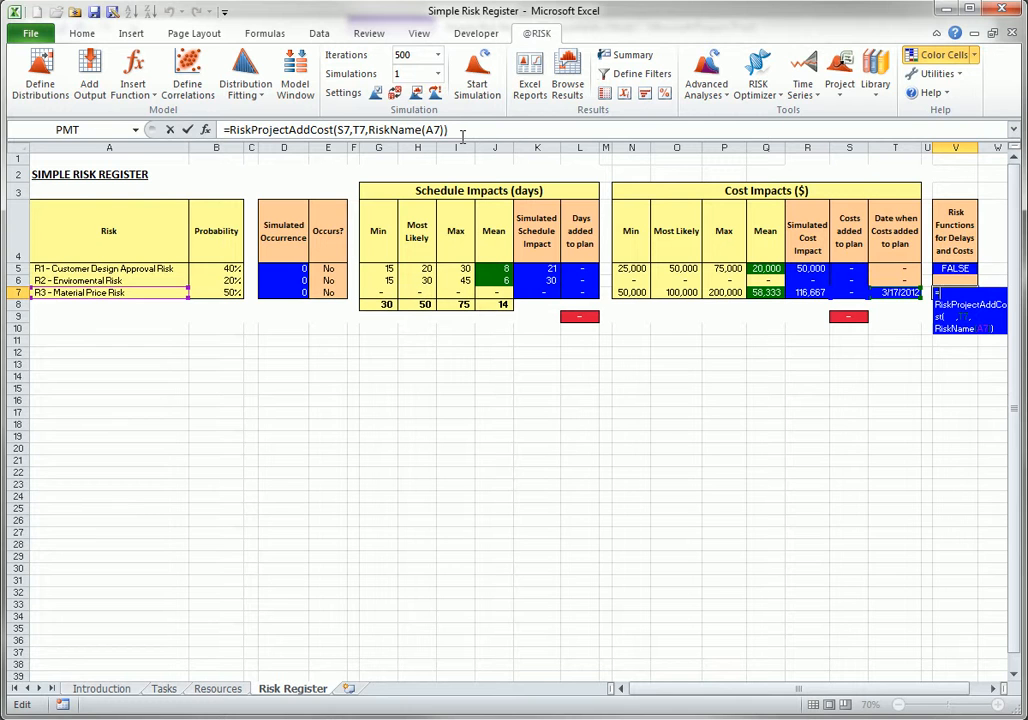
double_click(848, 293)
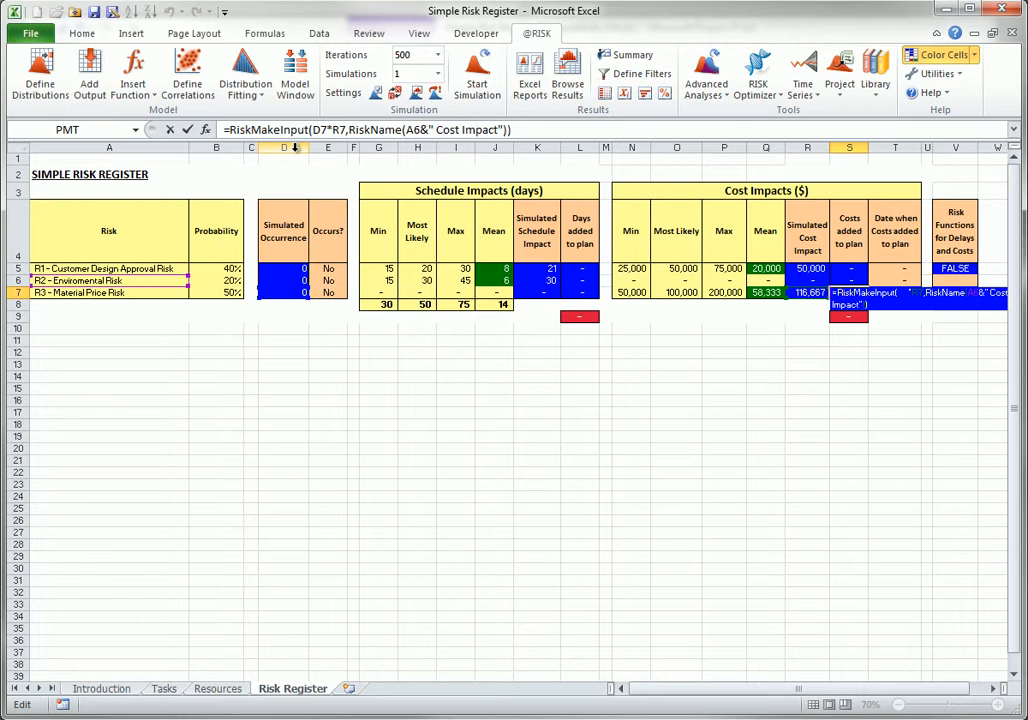
key("Escape")
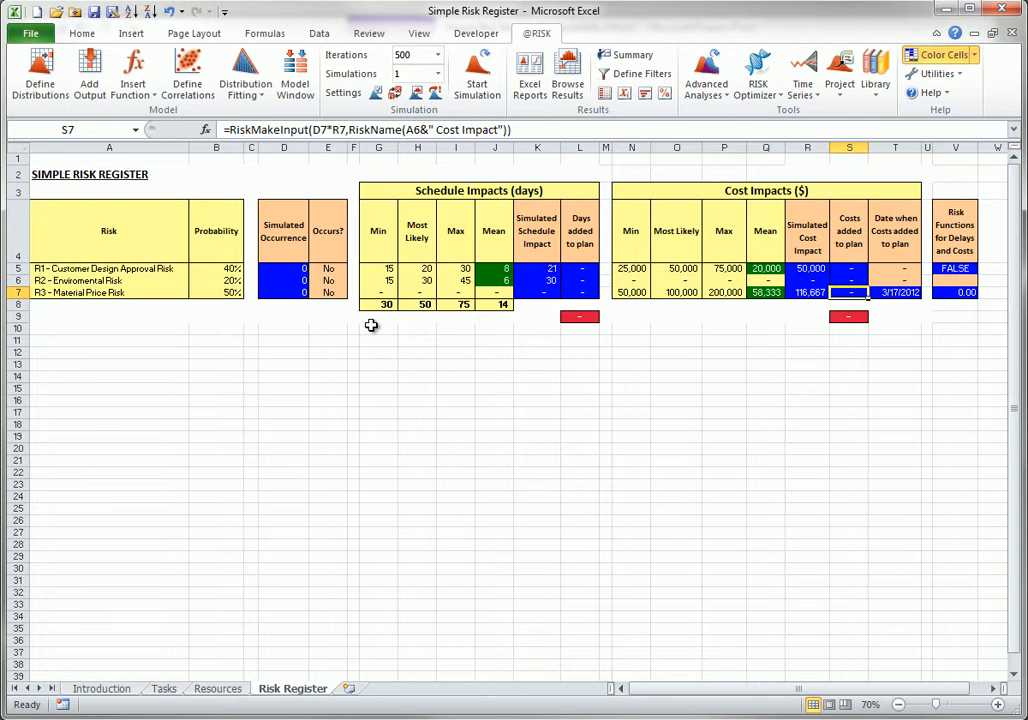
Temporarily enable random recalculation and resample the risk register repeatedly to examine which risks occur and their impacts.
left_click(395, 92)
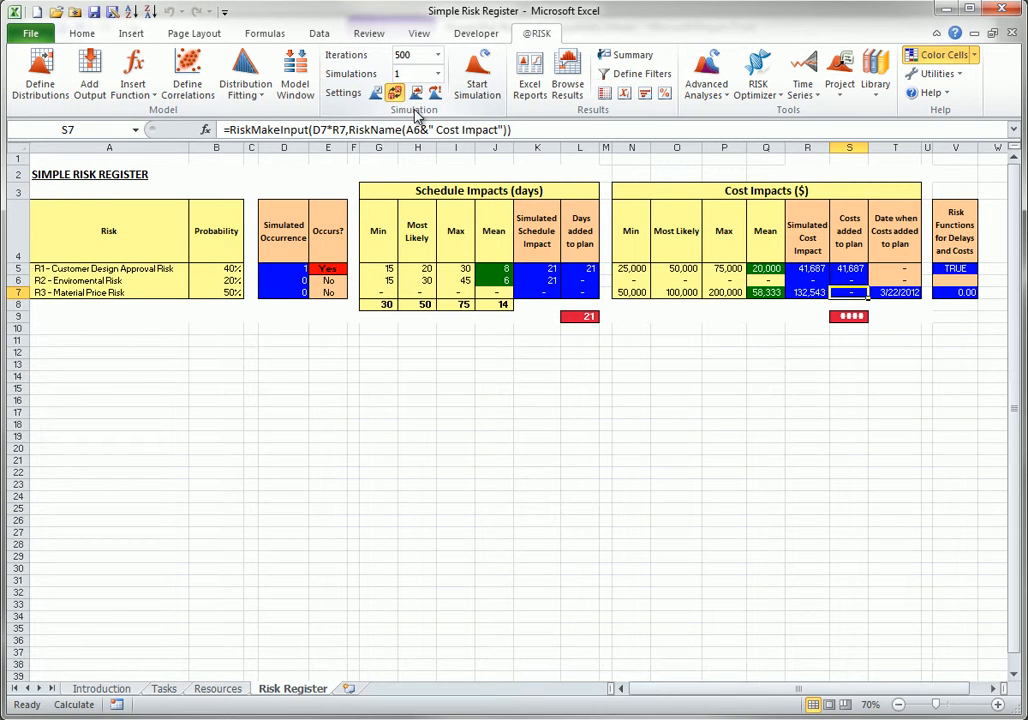
key("F9")
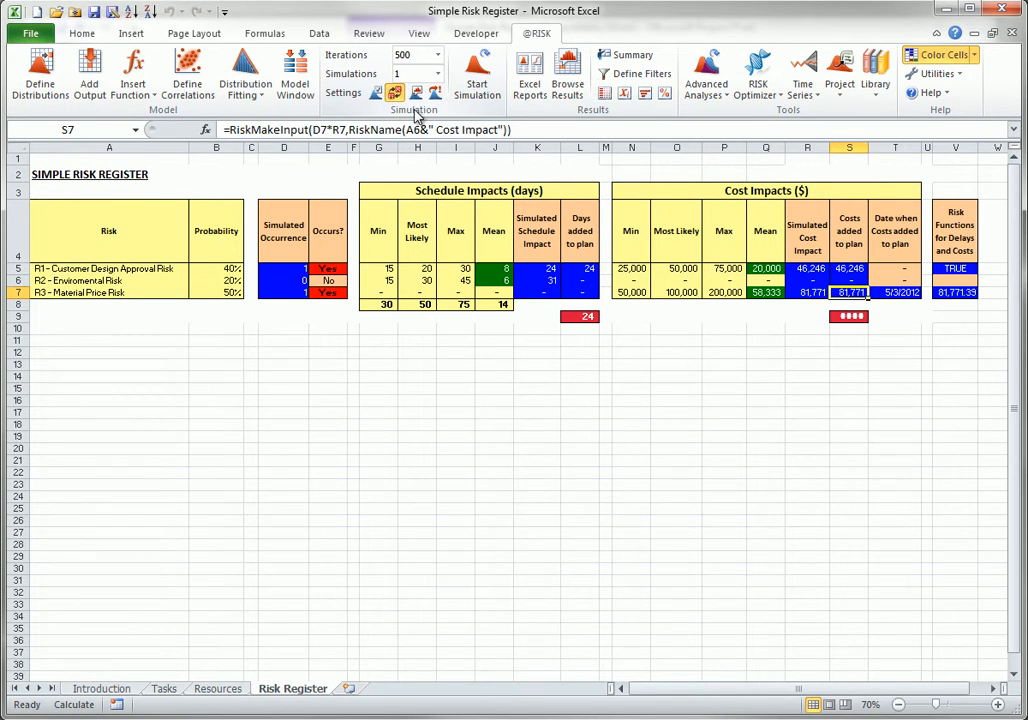
key("F9")
key("F9")
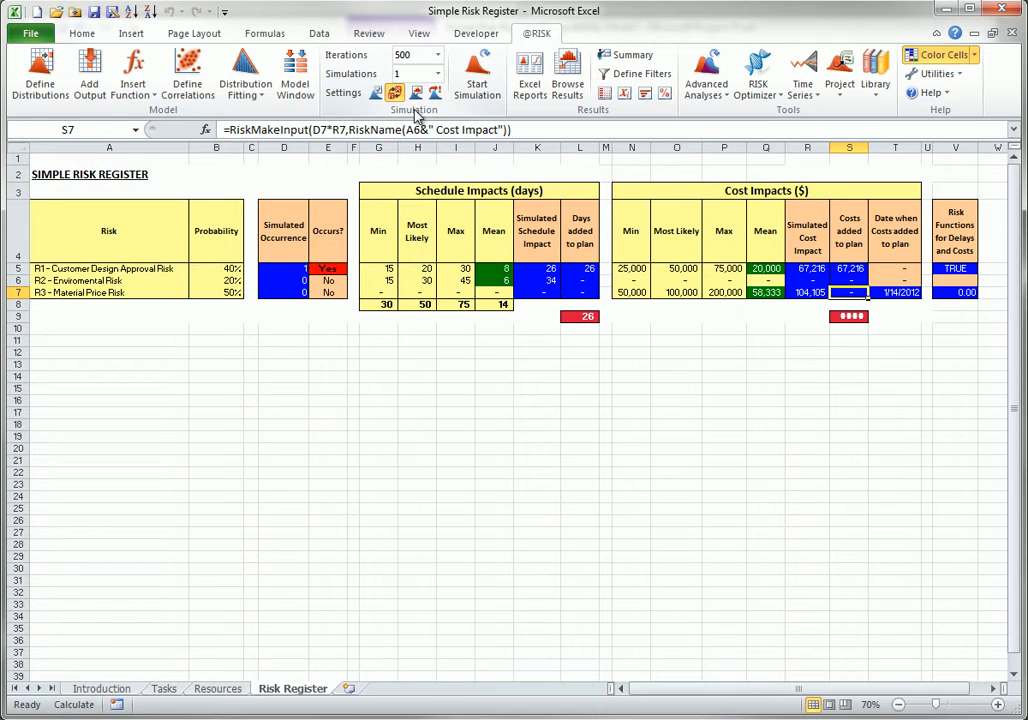
key("F9")
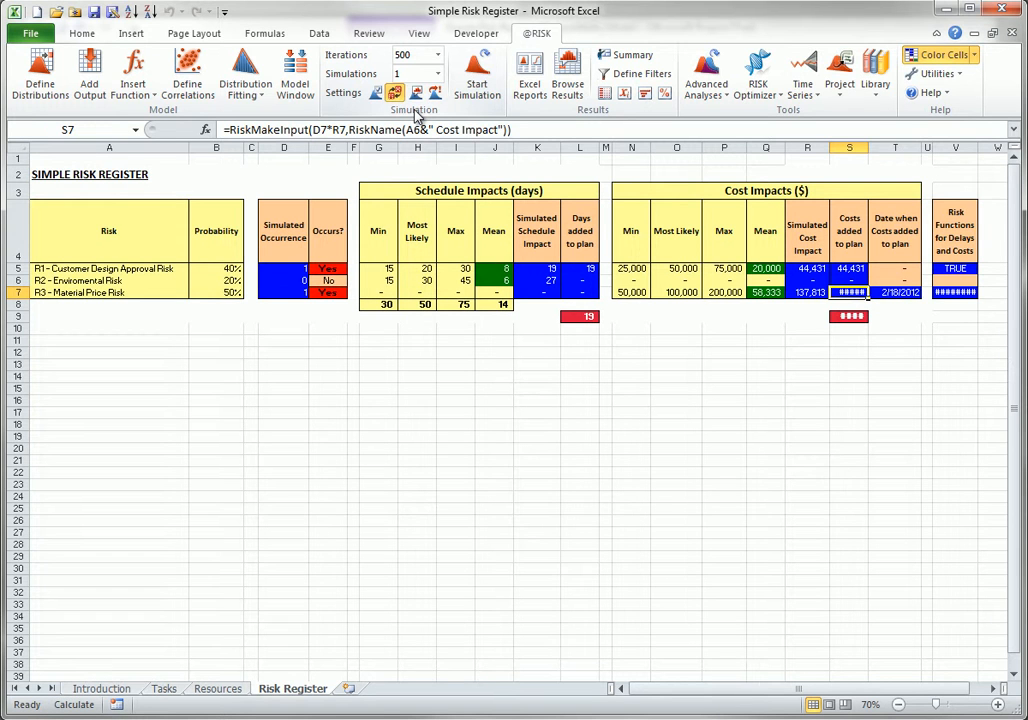
key("F9")
key("F9")
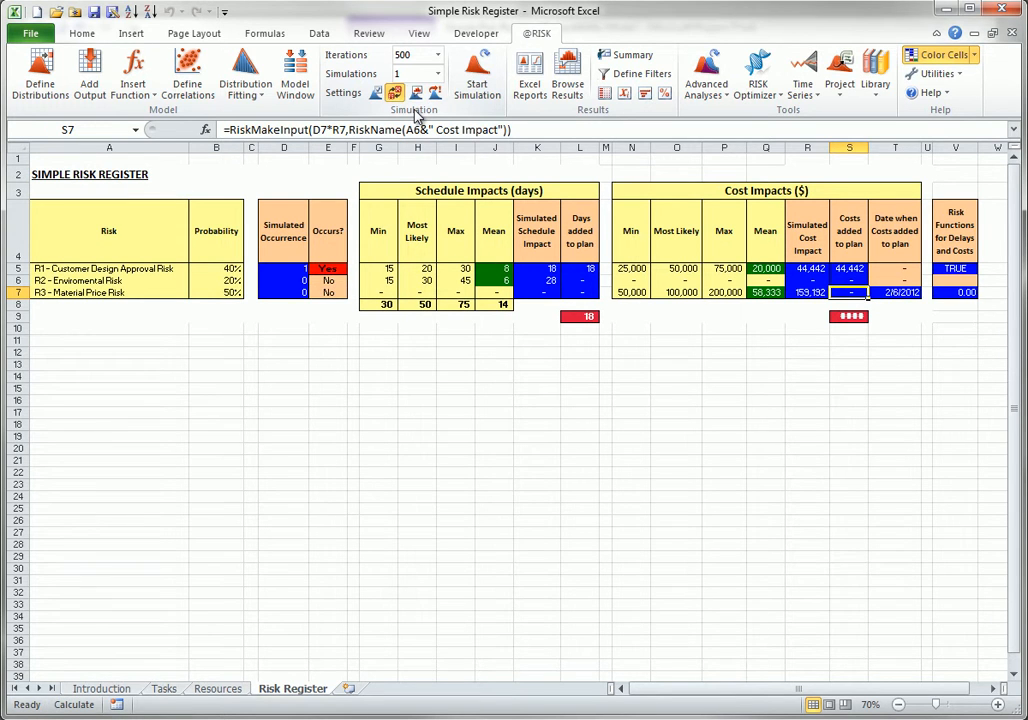
key("F9")
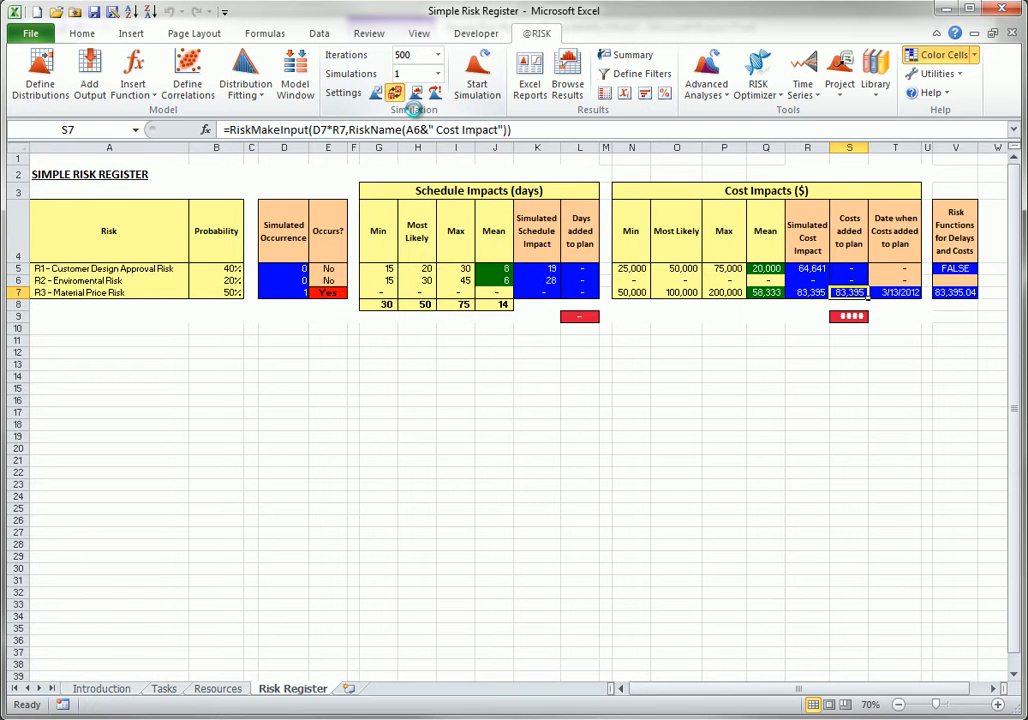
key("F9")
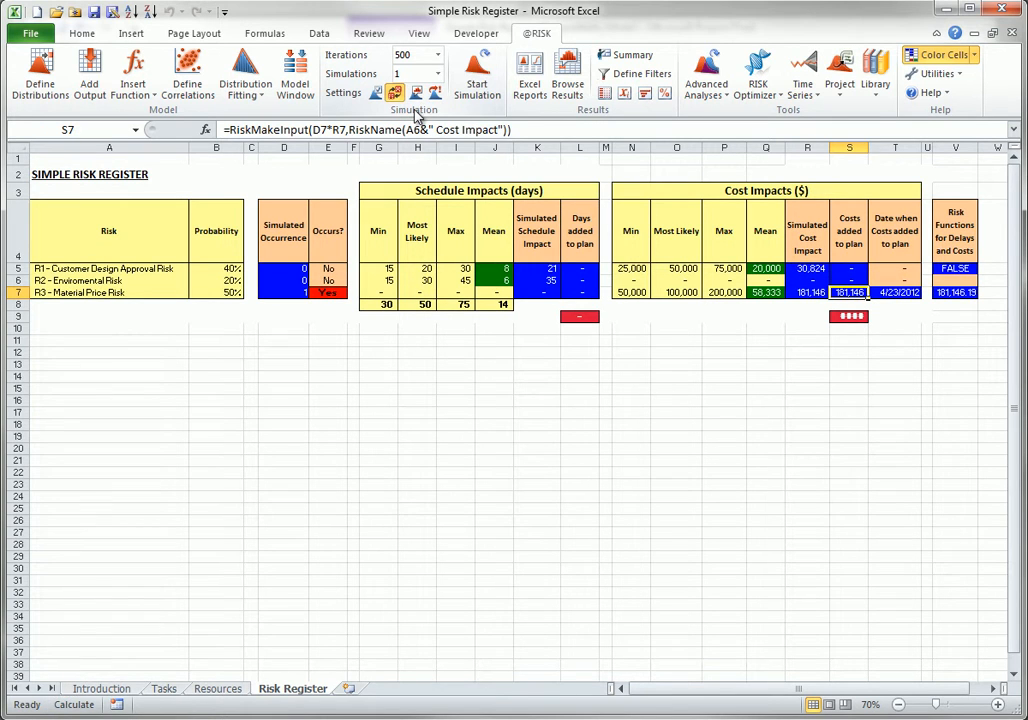
key("F9")
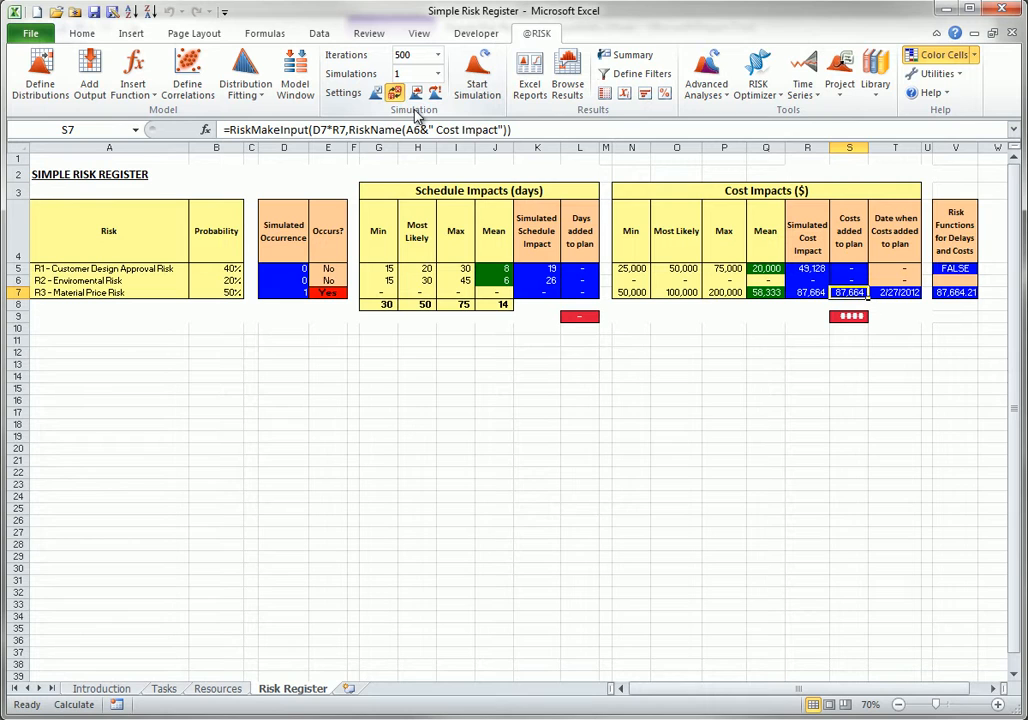
key("F9")
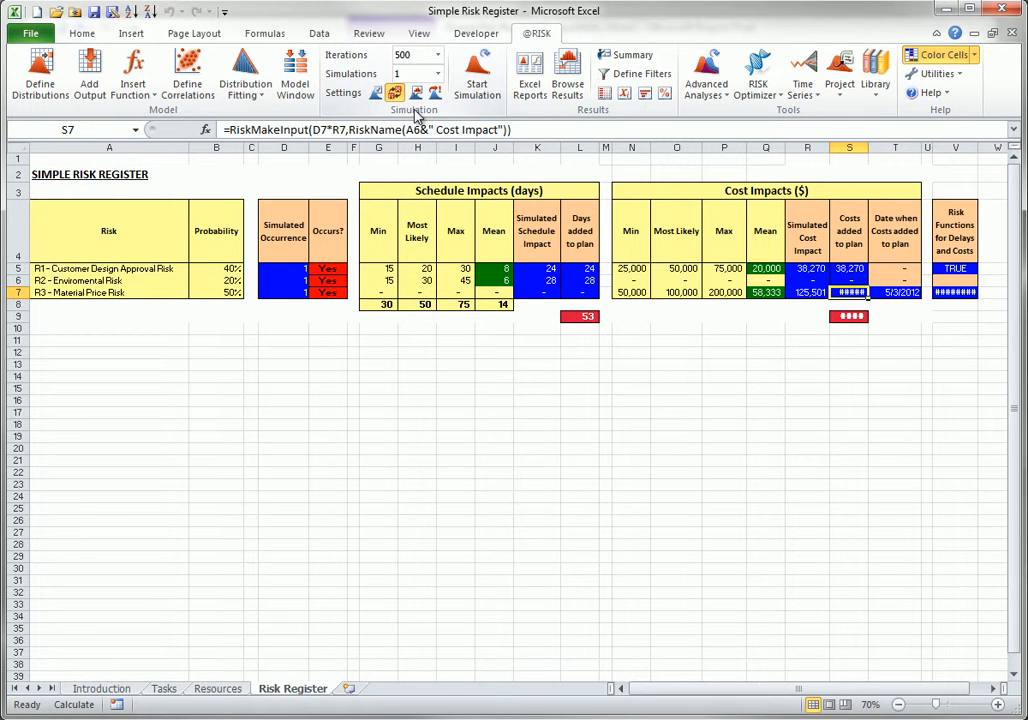
left_click(396, 93)
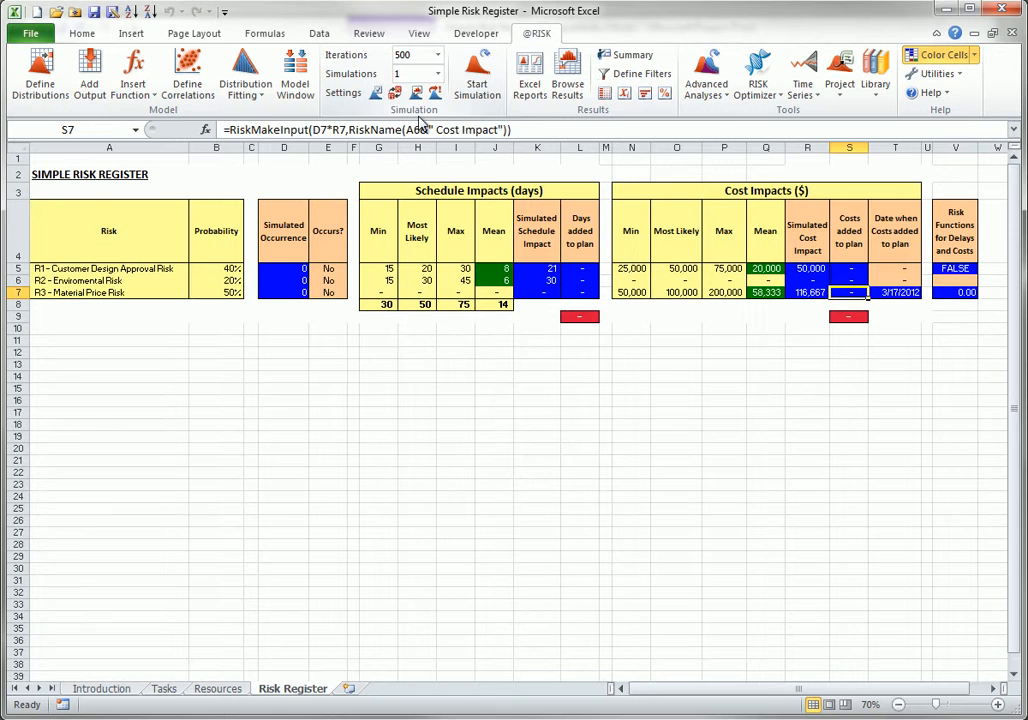
left_click(477, 75)
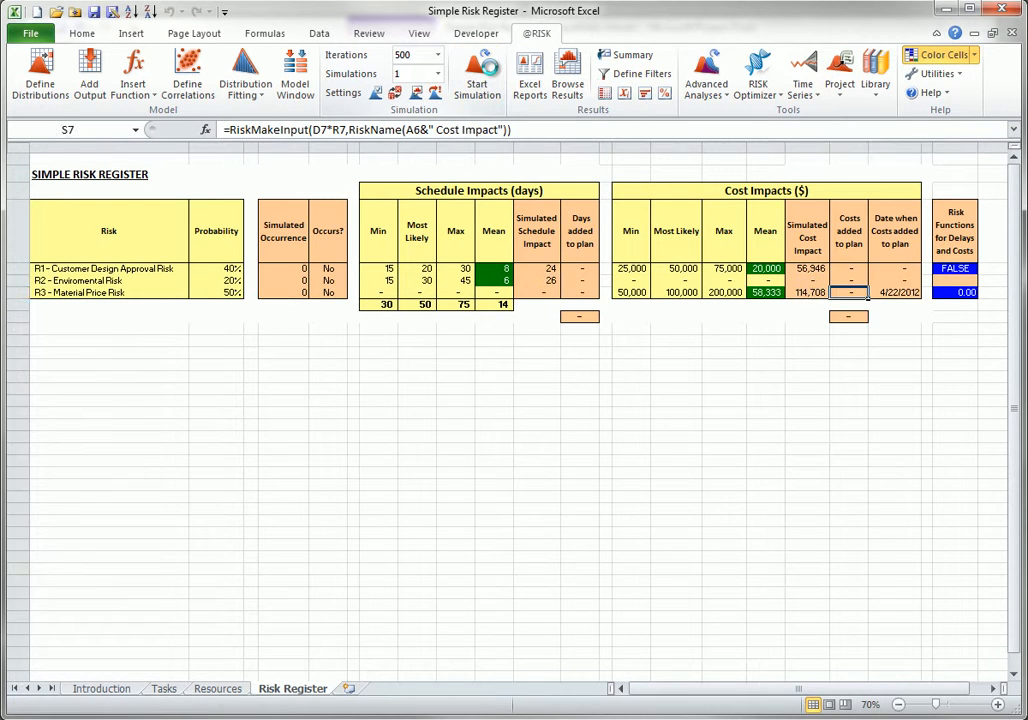